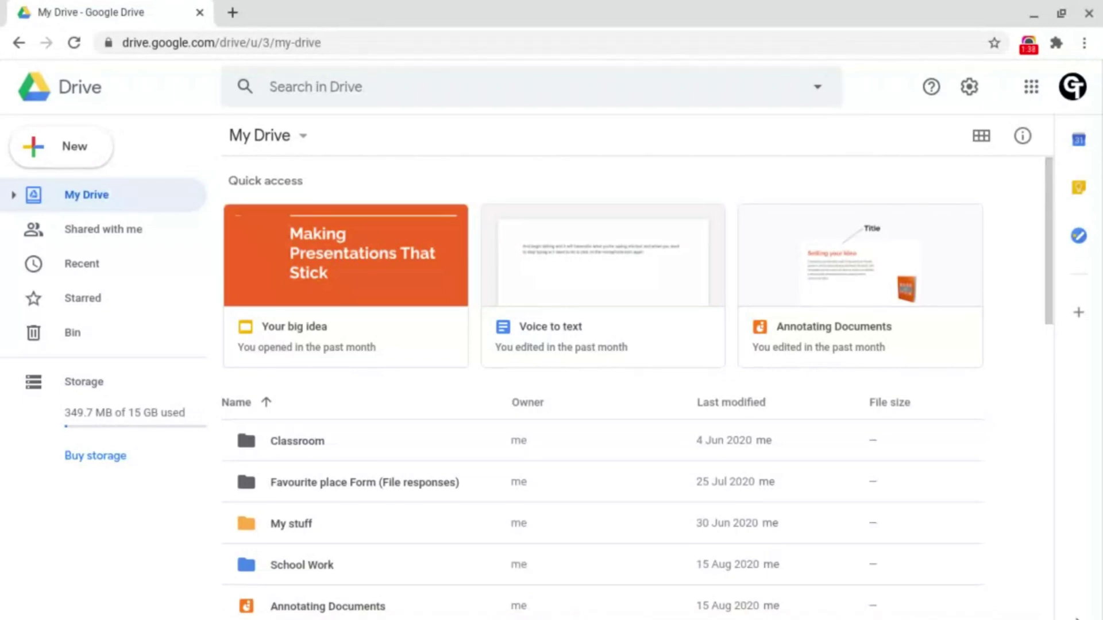
{"action": "scroll", "coordinate": [603, 387], "scroll_direction": "down", "scroll_amount": 5}
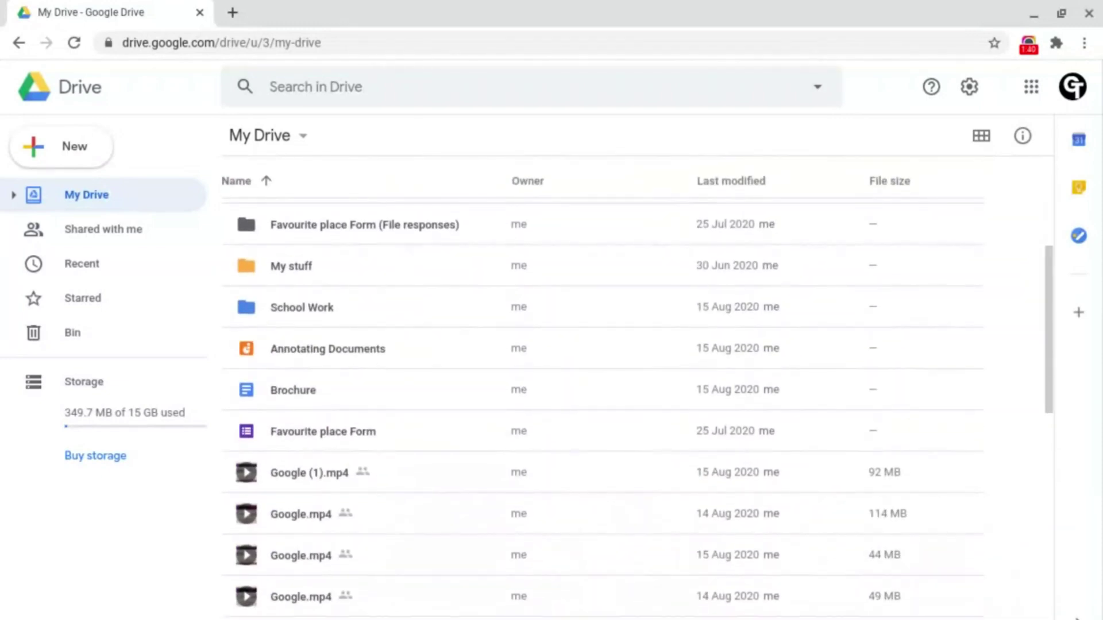
Download the Annotating Documents file from My Drive via its context menu.
{"action": "left_click", "coordinate": [256, 347]}
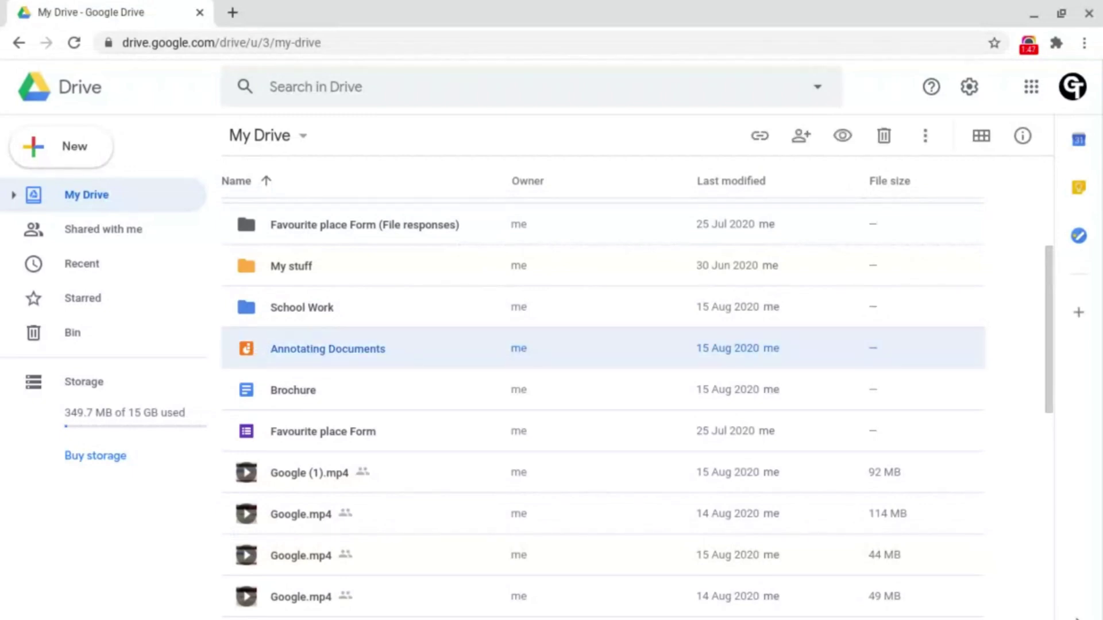
{"action": "right_click", "coordinate": [255, 347]}
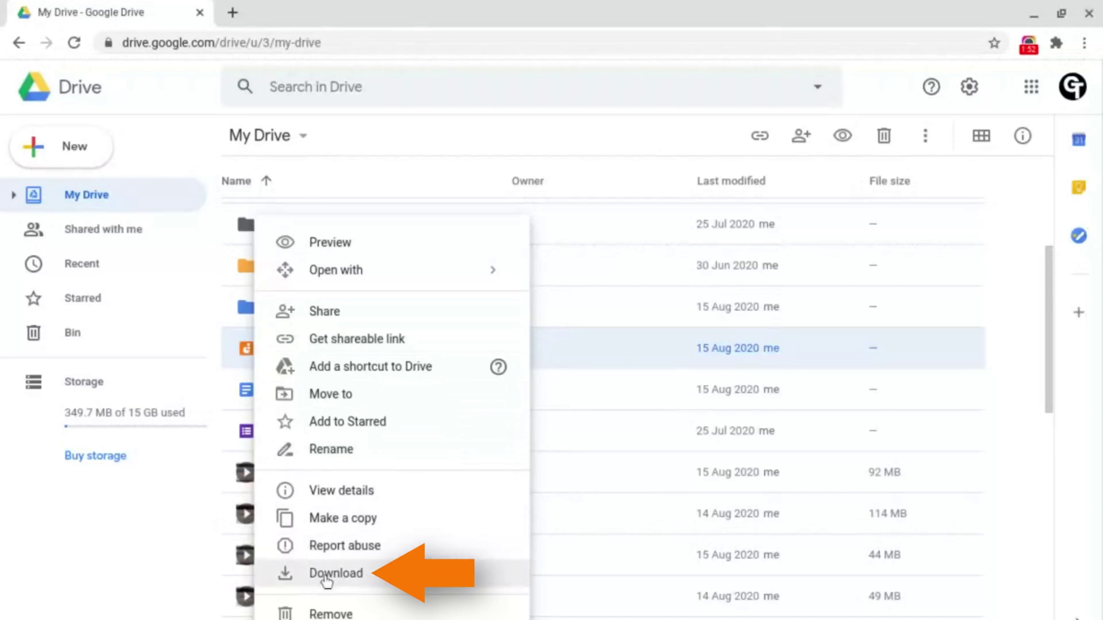
{"action": "left_click", "coordinate": [362, 574]}
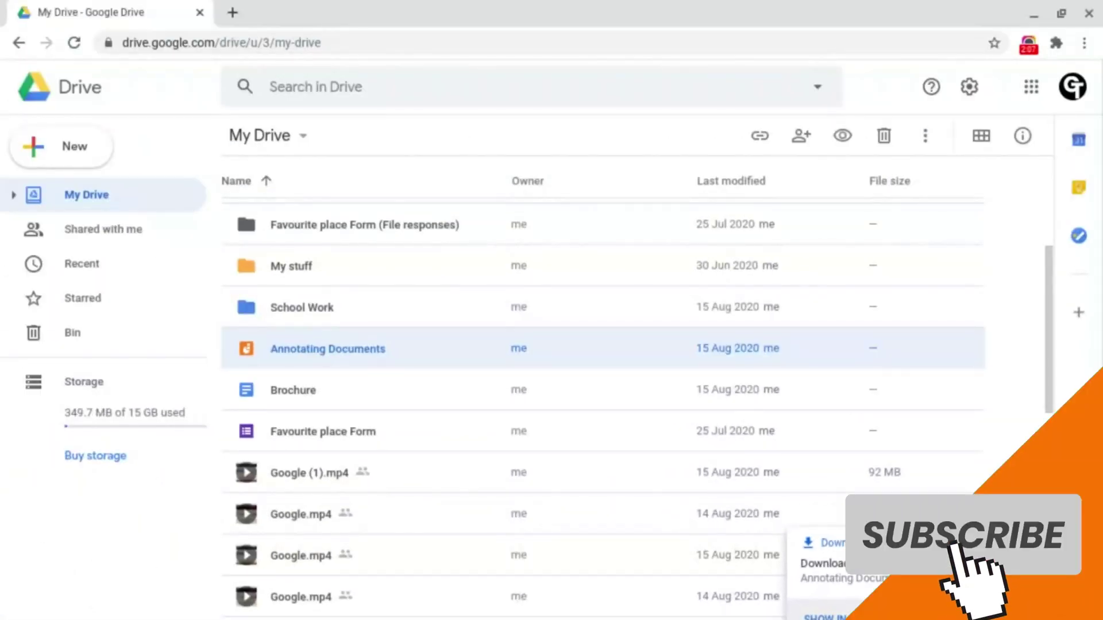
{"action": "left_click", "coordinate": [329, 485]}
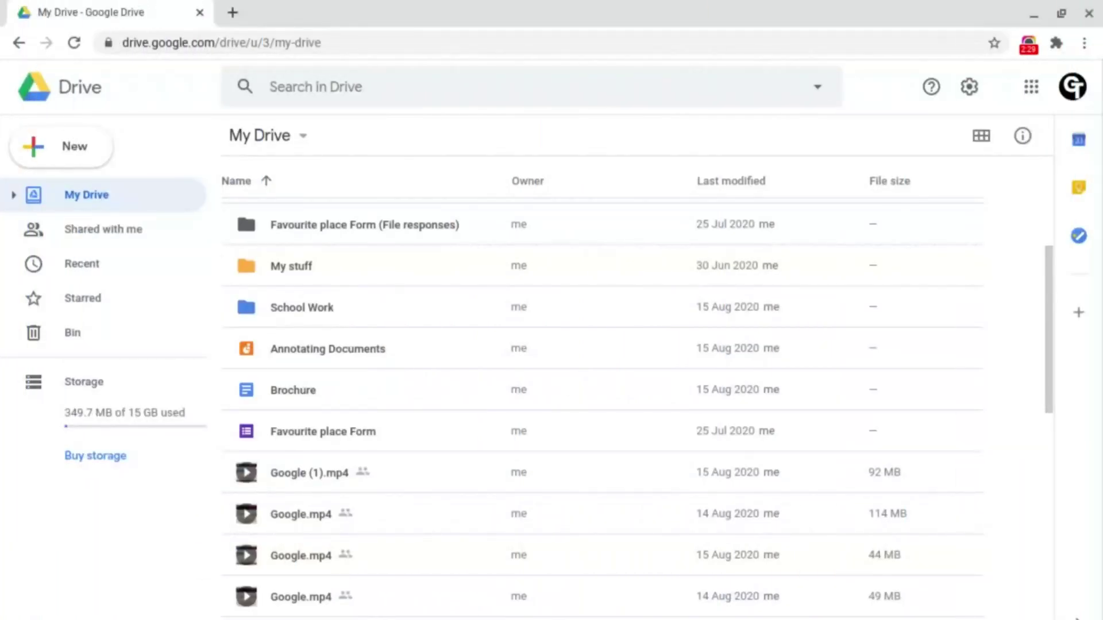
Select Brochure, Google (1).mp4, the 114 MB Google.mp4 and Favourite place Form, and download them together.
{"action": "left_click", "coordinate": [344, 394]}
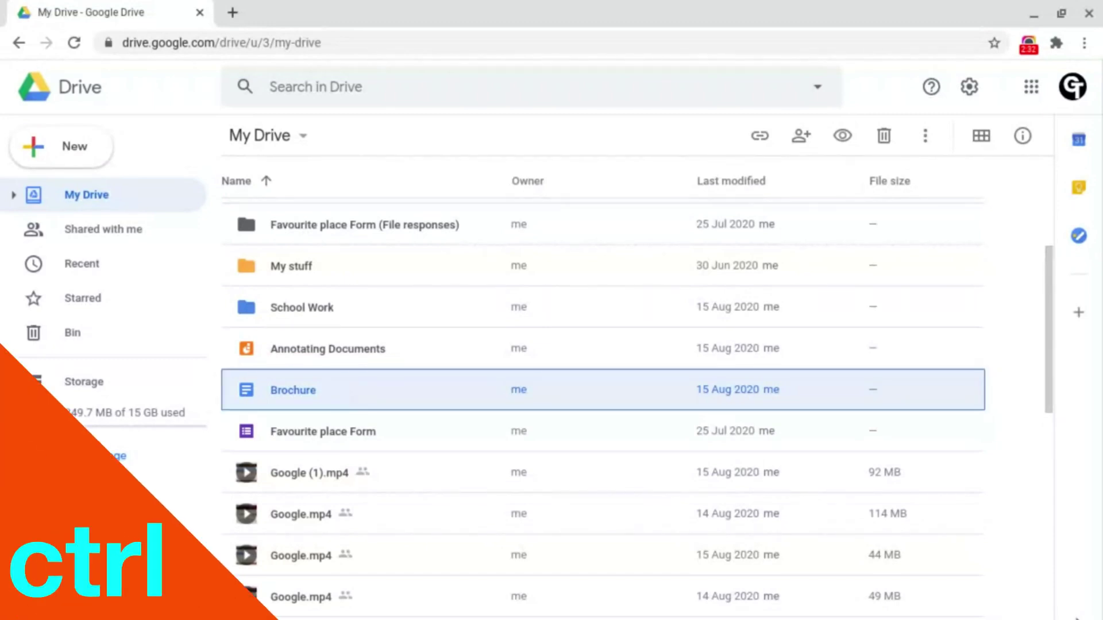
{"action": "left_click", "coordinate": [311, 476], "text": "ctrl"}
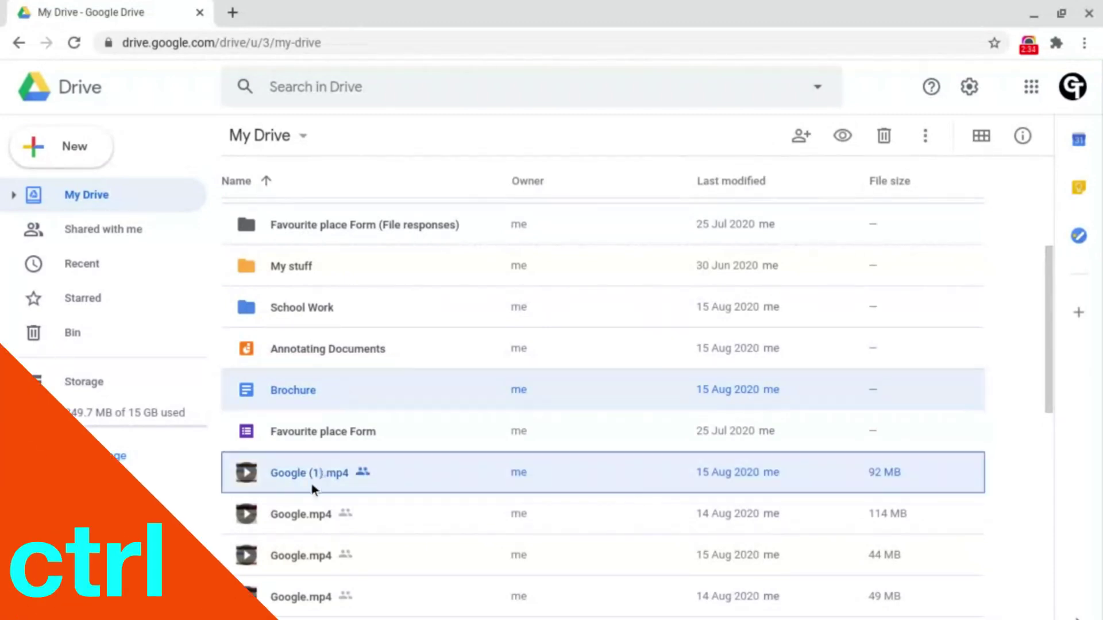
{"action": "left_click", "coordinate": [307, 517], "text": "ctrl"}
{"action": "left_click", "coordinate": [330, 431], "text": "ctrl"}
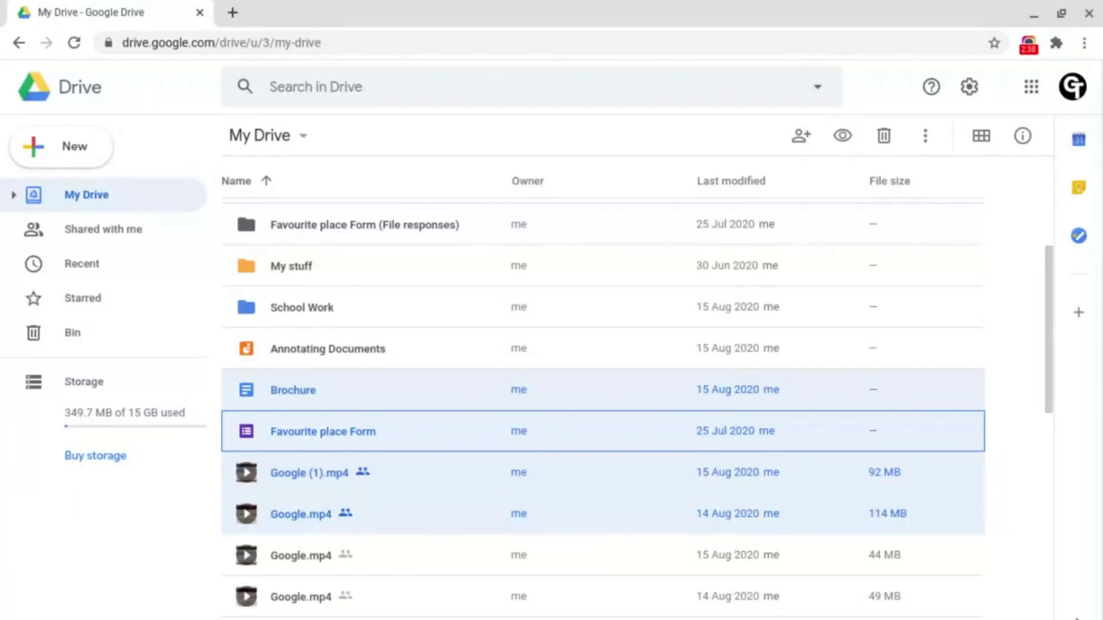
{"action": "right_click", "coordinate": [329, 429]}
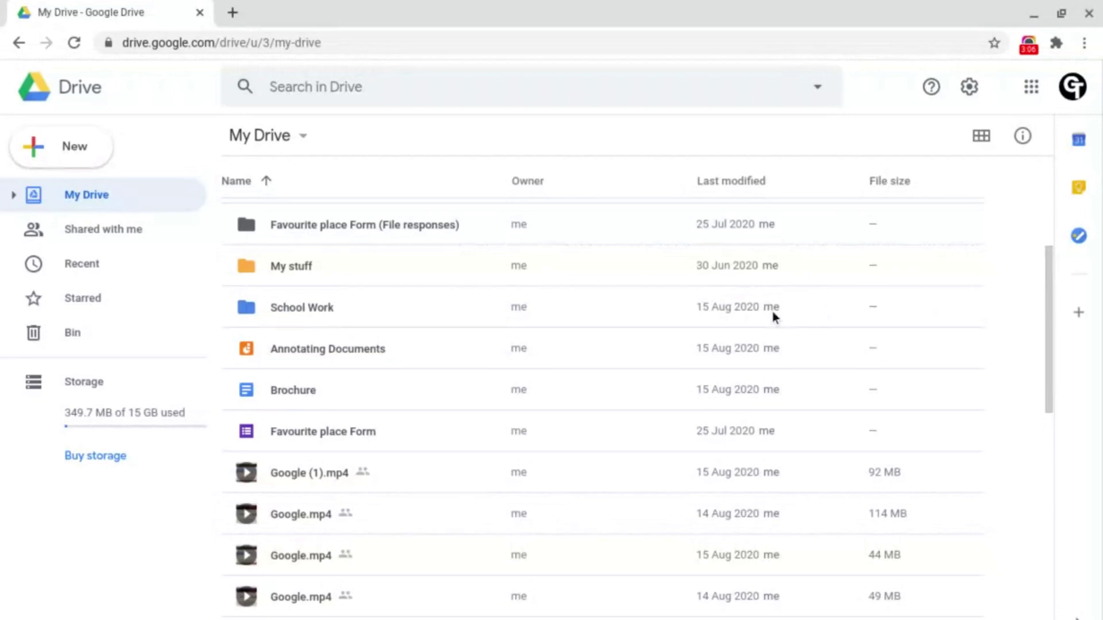
Download the School Work folder as a zipped archive from its context menu.
{"action": "left_click", "coordinate": [399, 315]}
{"action": "right_click", "coordinate": [401, 315]}
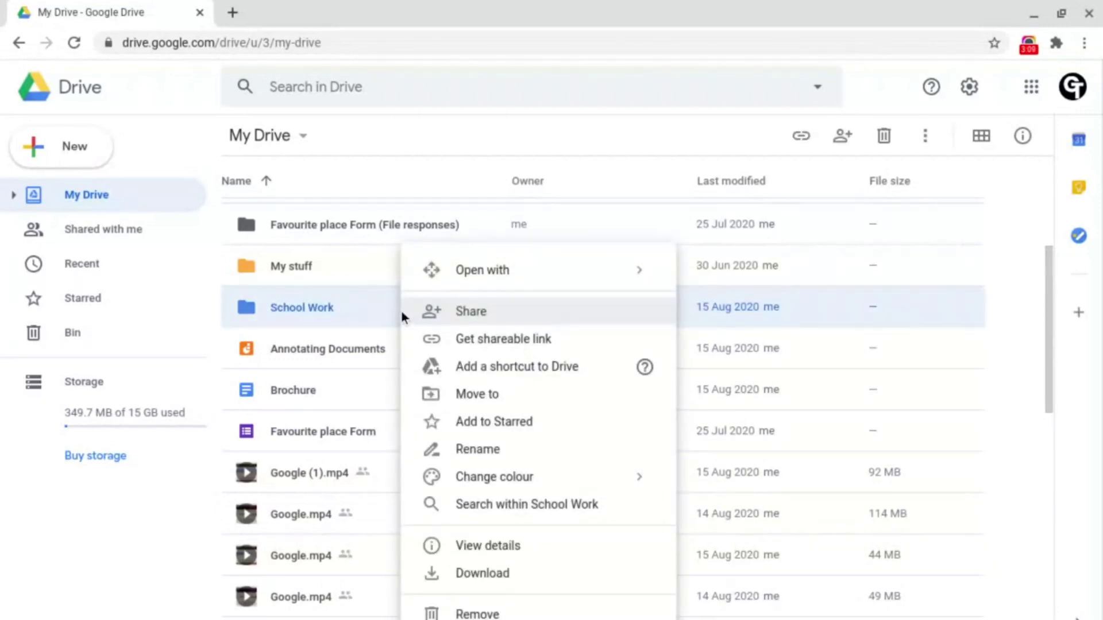
{"action": "left_click", "coordinate": [482, 574]}
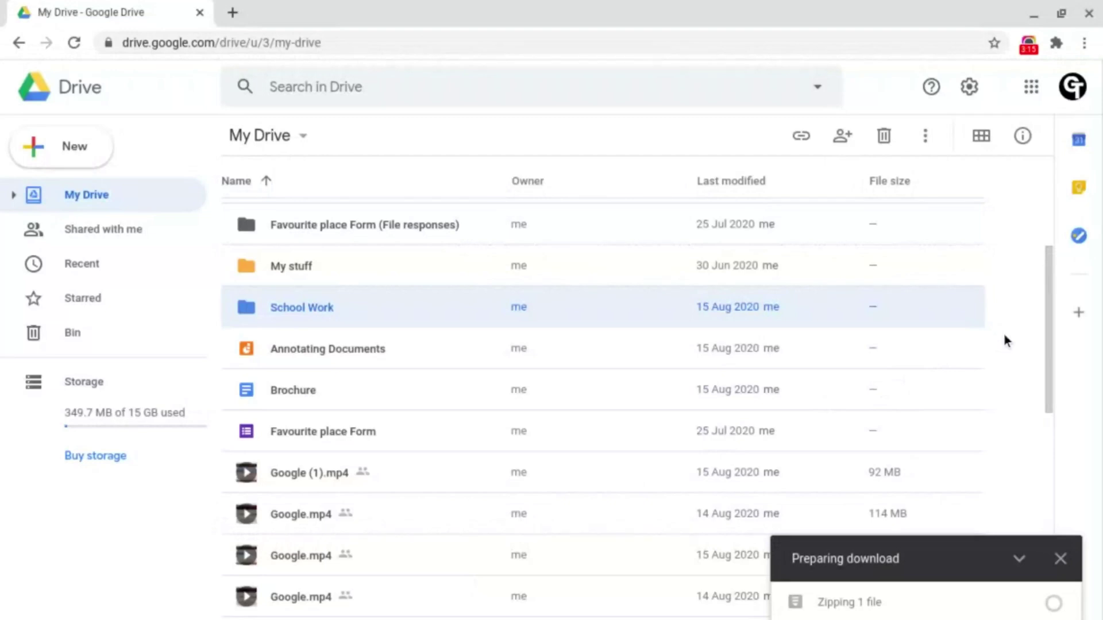